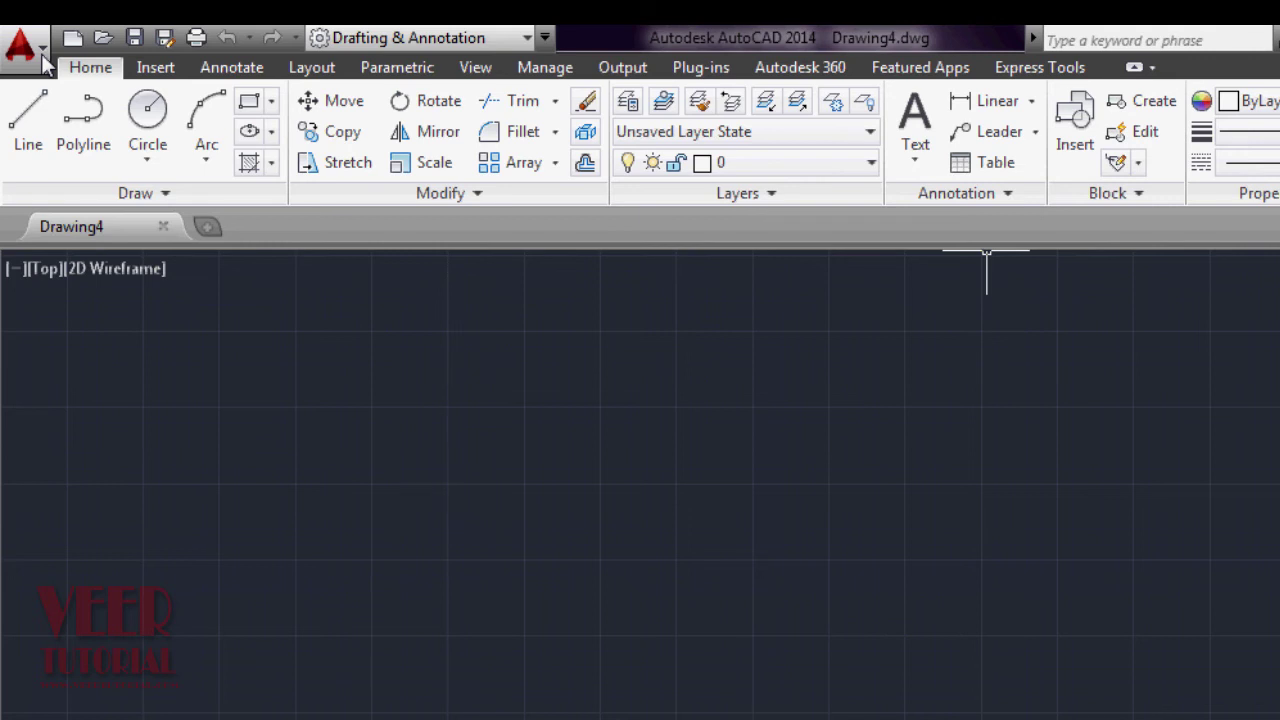
Step: Close Drawing4 from the application menu's Close > Current Drawing, leaving no drawing open
left_click(22, 45)
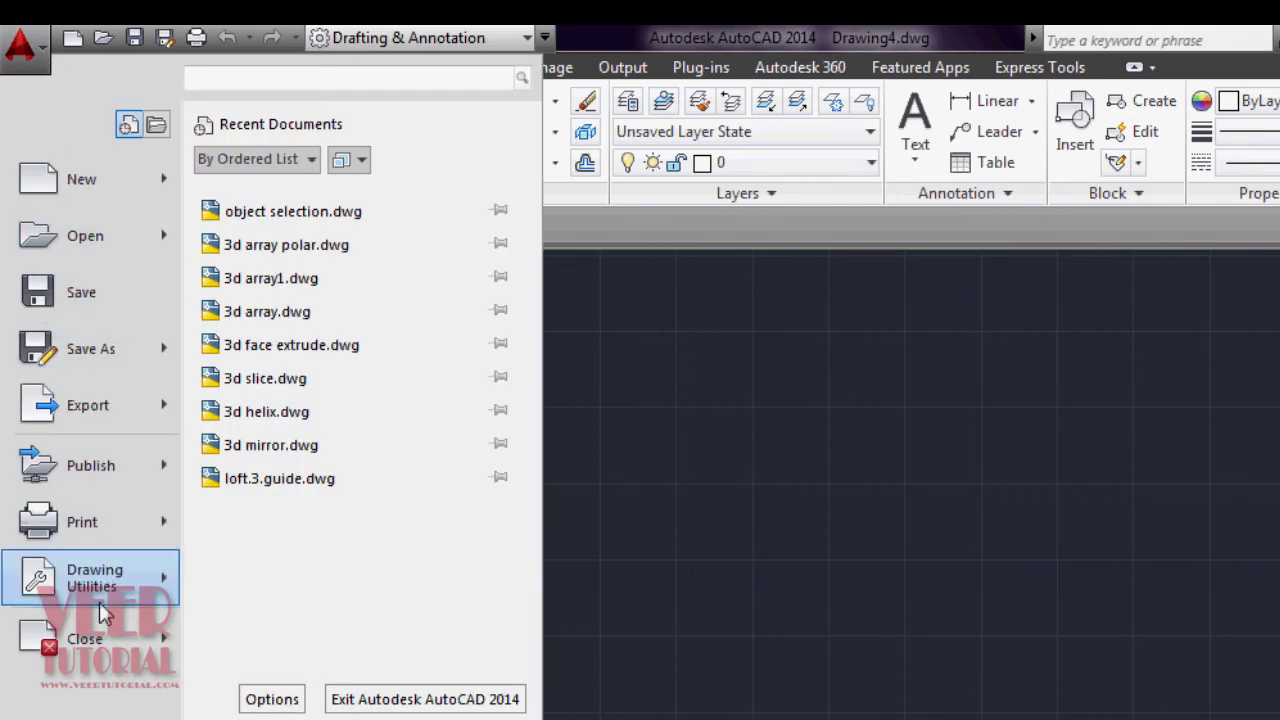
mouse_move(85, 639)
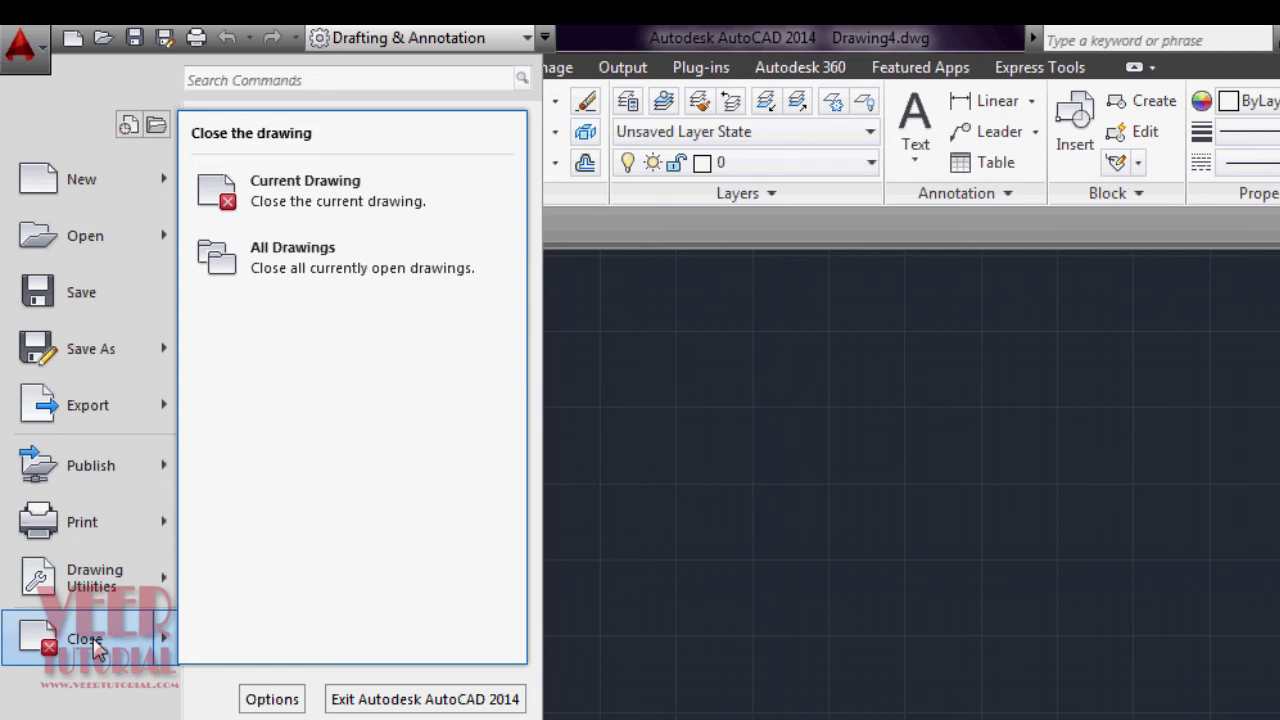
left_click(97, 650)
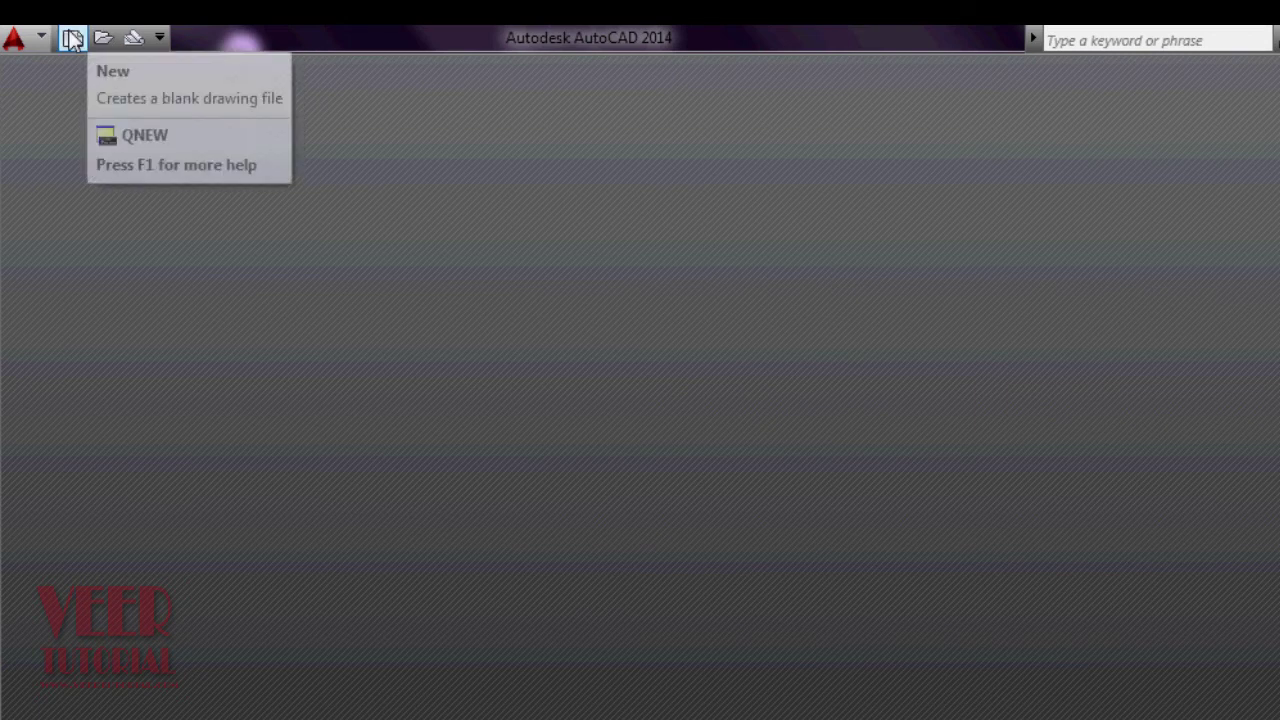
Step: Open the Select template dialog with the Quick Access Toolbar's New button
left_click(60, 32)
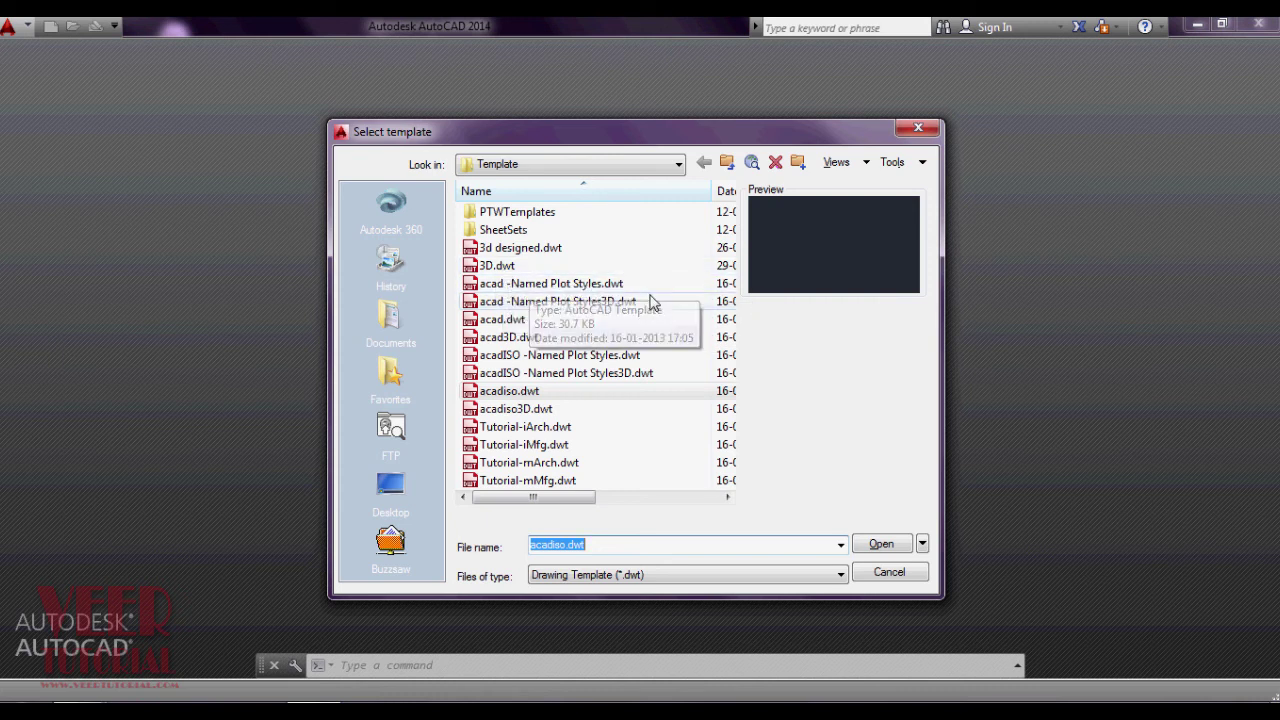
Step: Create the new blank Drawing5 from the acadiso.dwt template
left_click(545, 320)
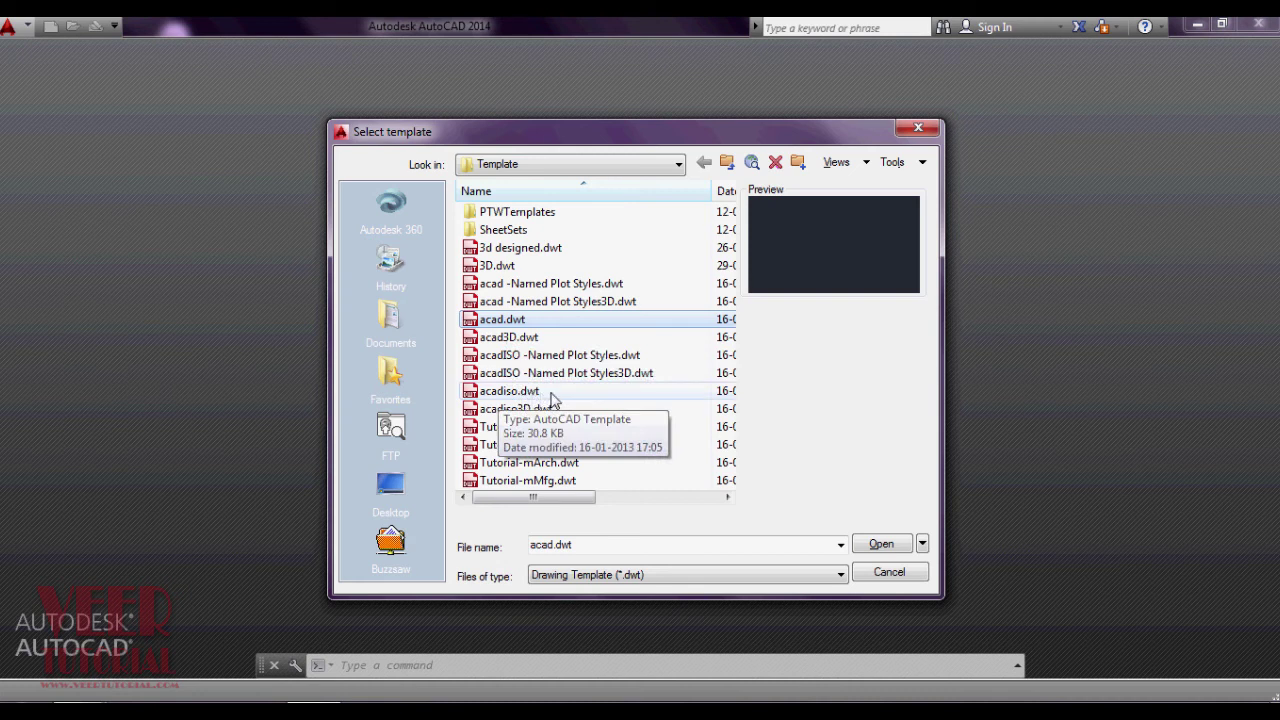
left_click(553, 398)
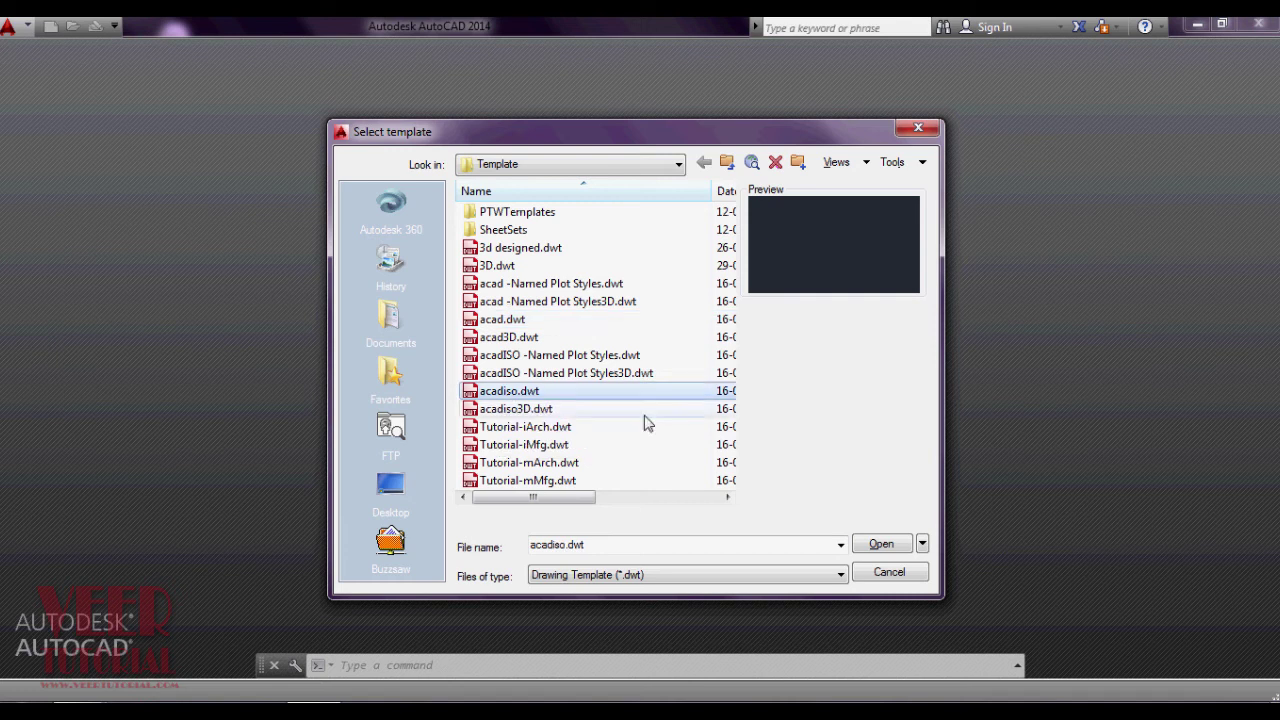
left_click(882, 544)
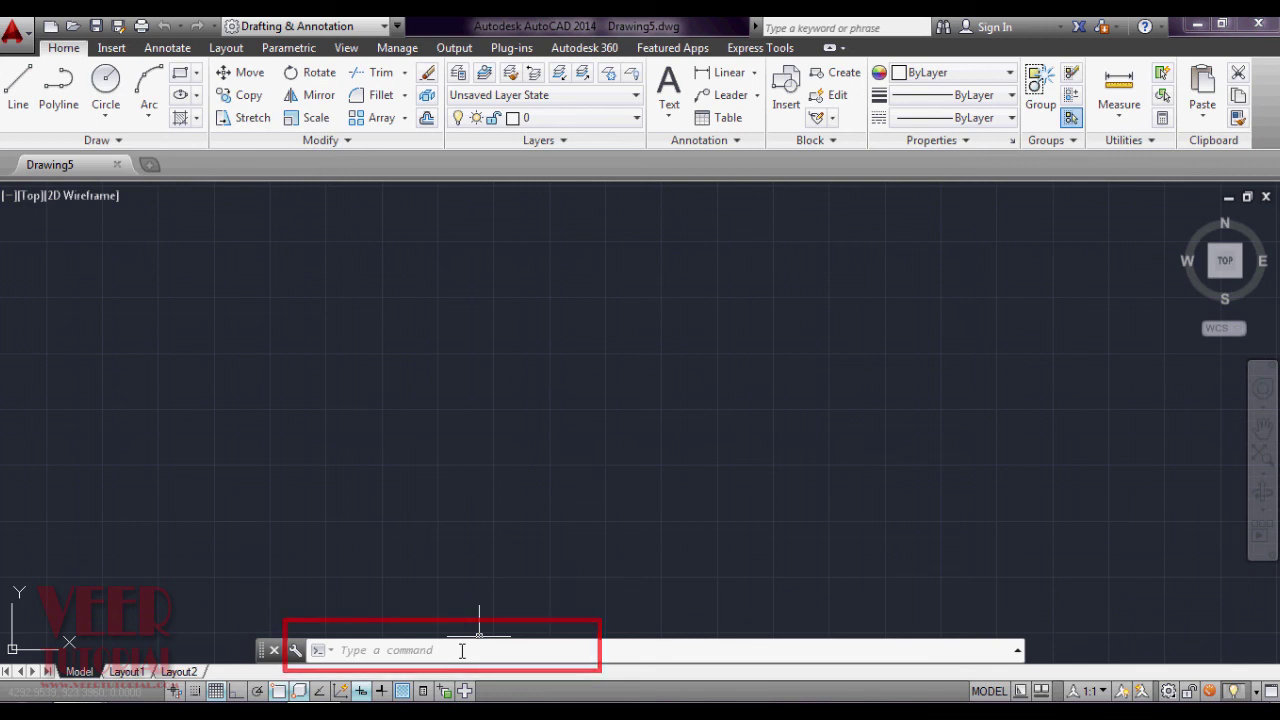
left_click(462, 651)
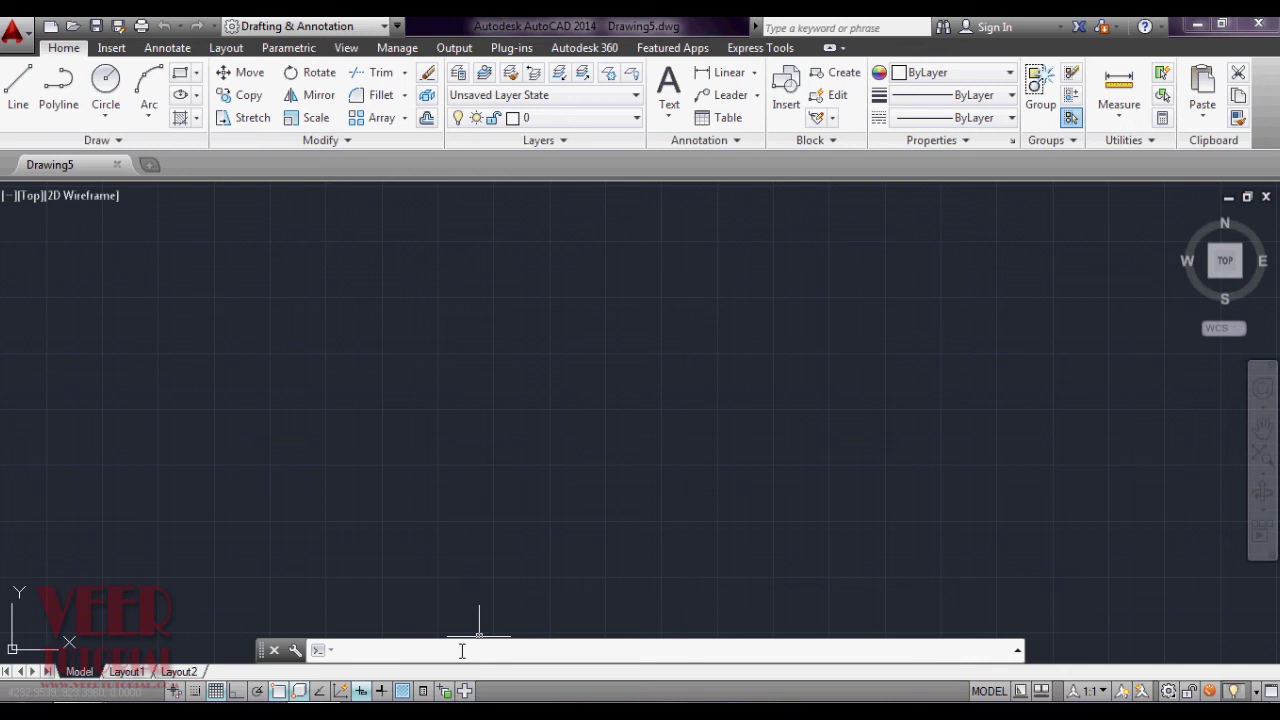
type("LINES")
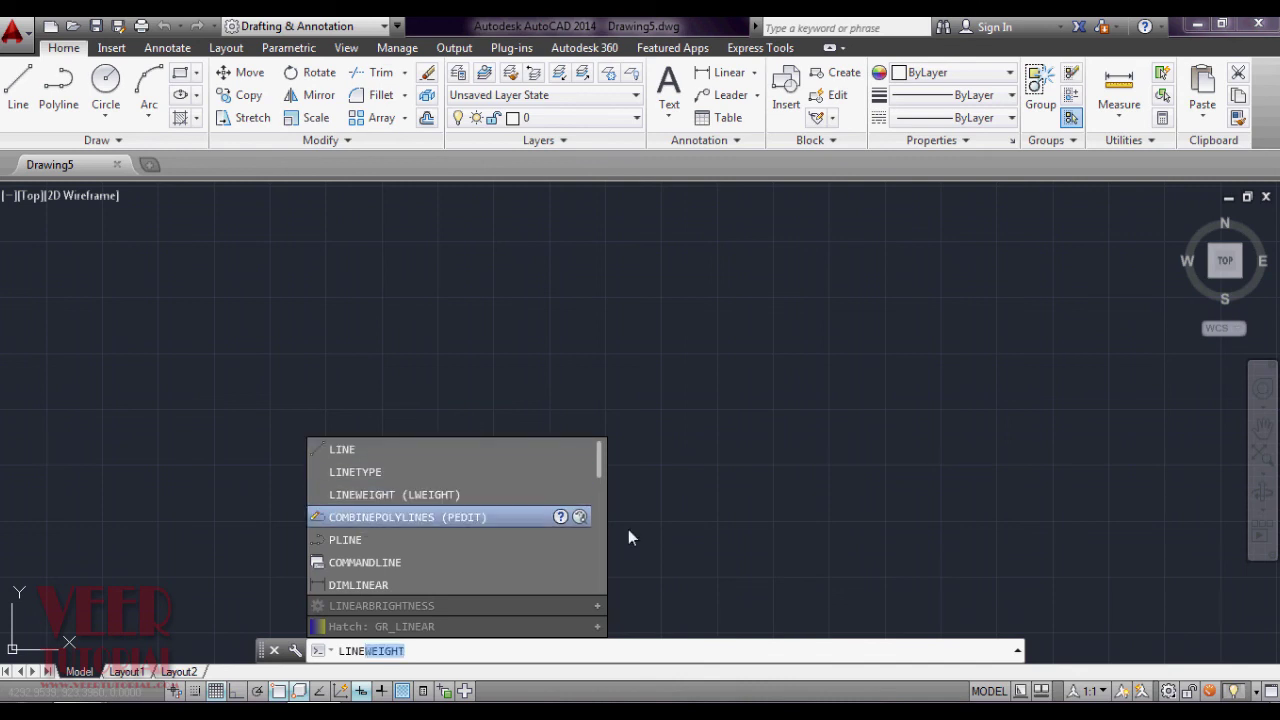
key("Escape")
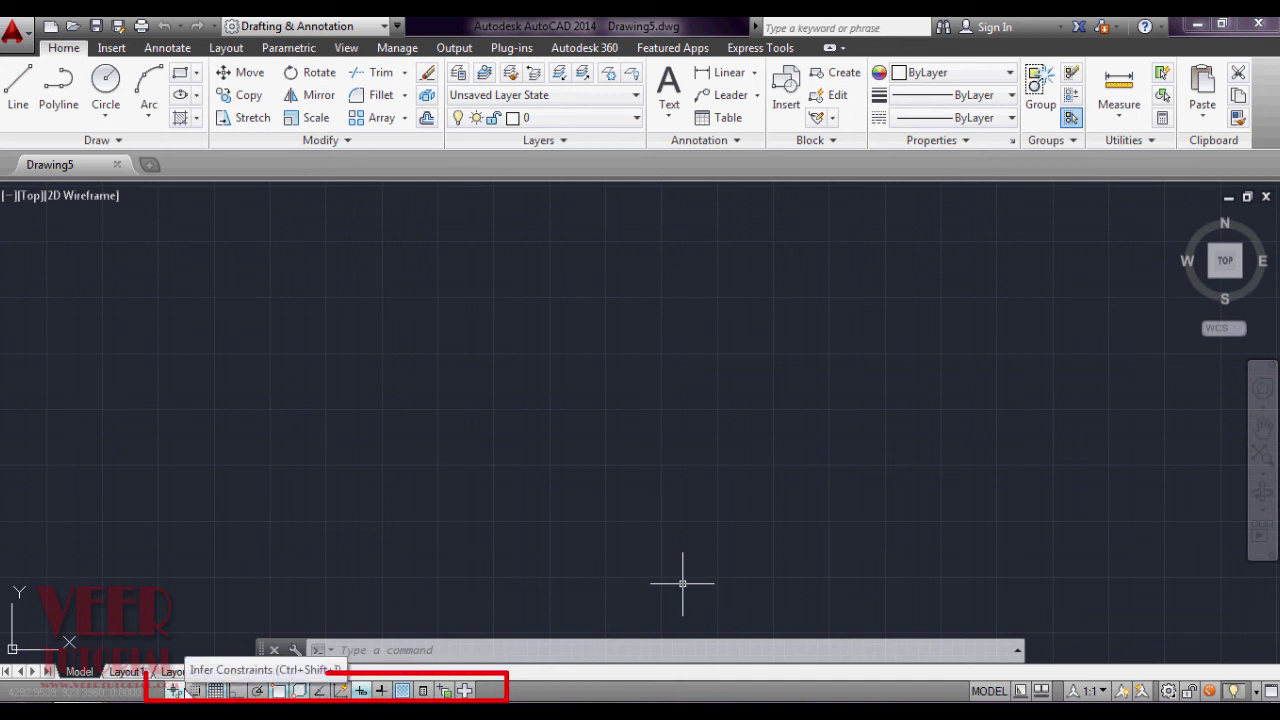
Step: Turn on Ortho Mode with F8
key("F8")
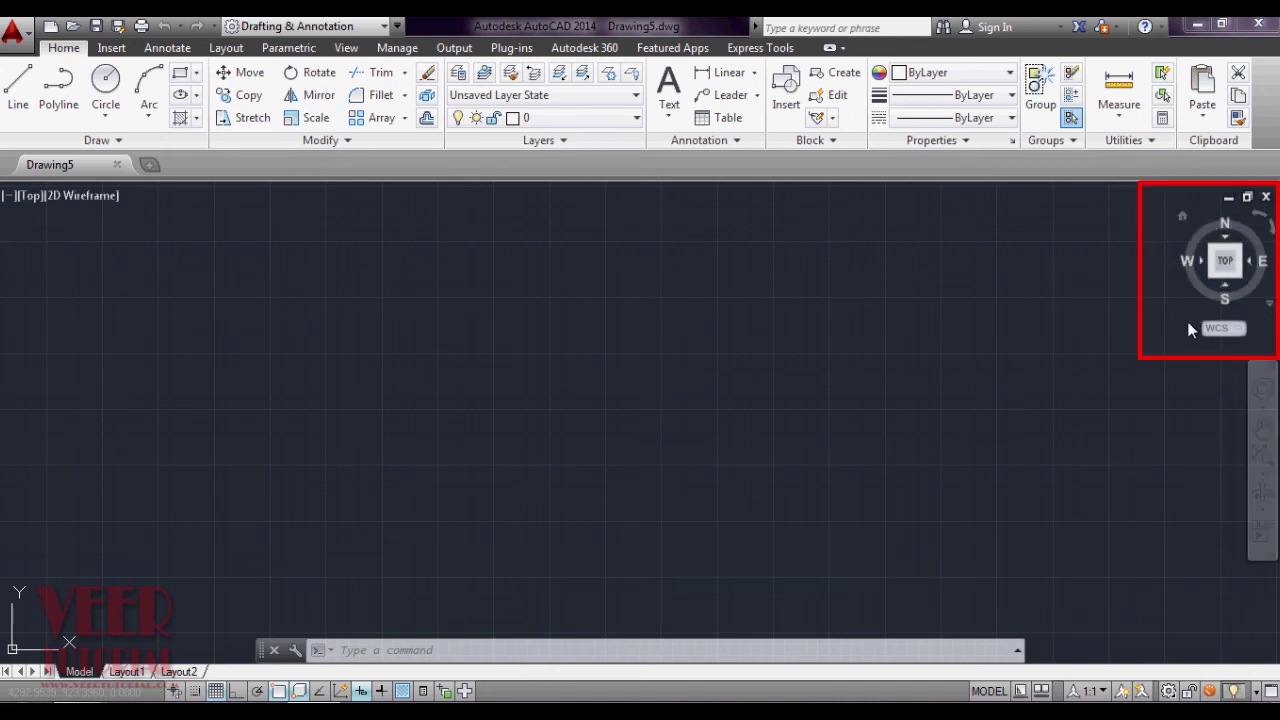
mouse_move(82, 196)
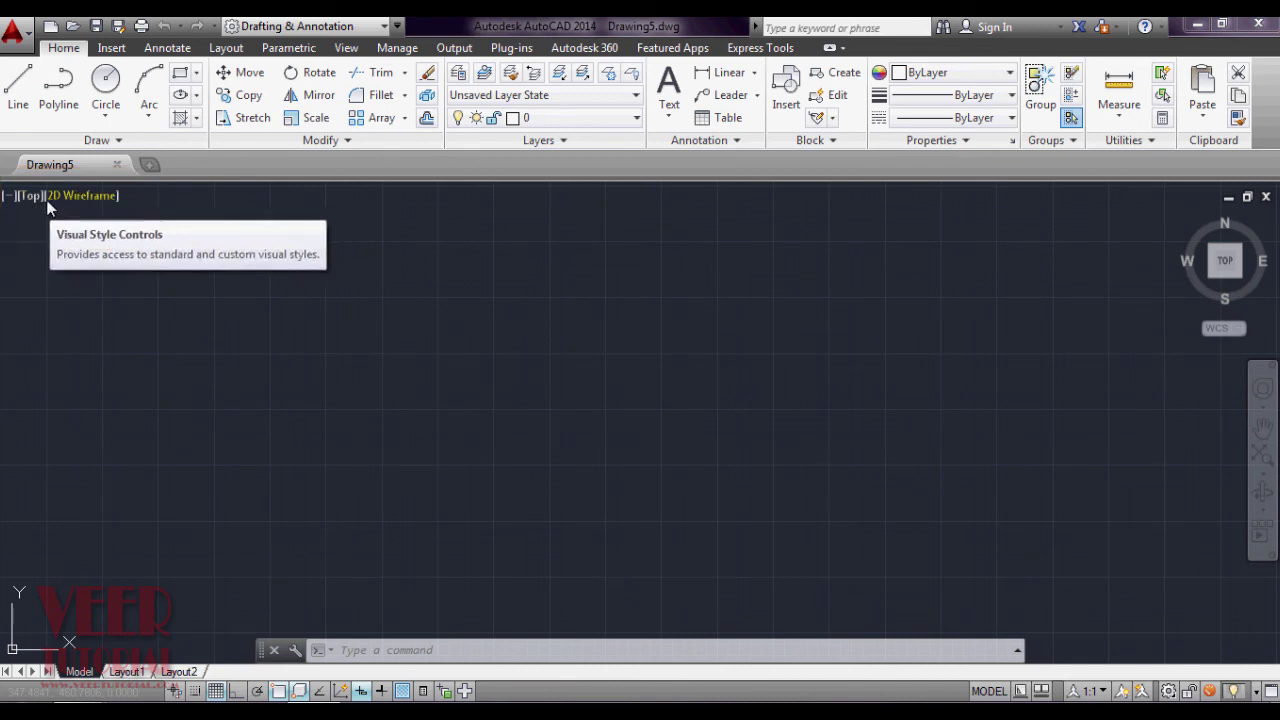
left_click(35, 198)
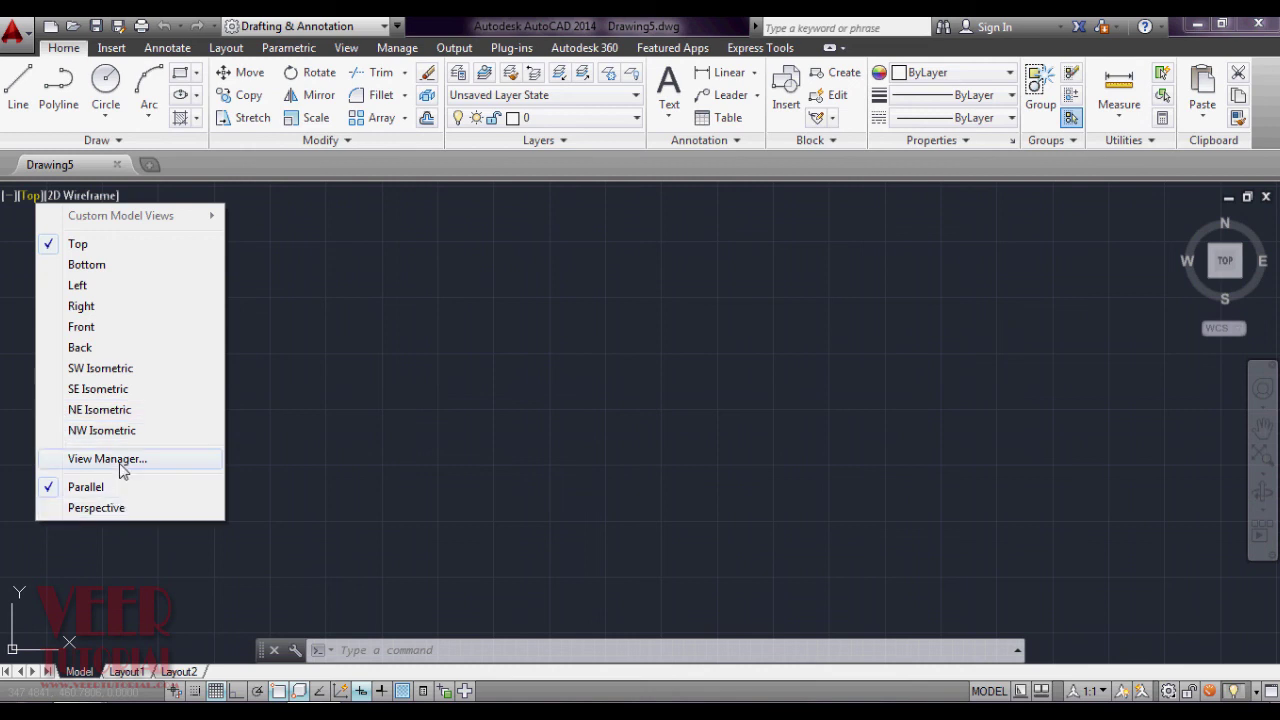
left_click(231, 493)
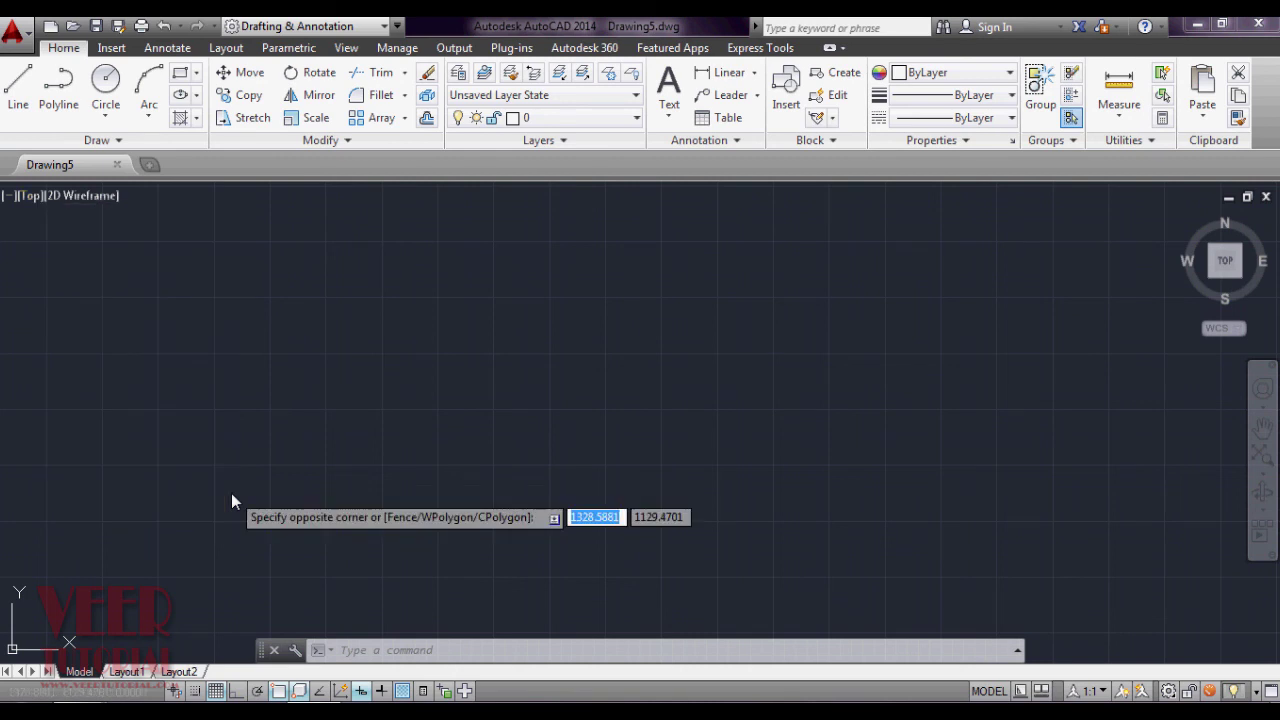
key("Escape")
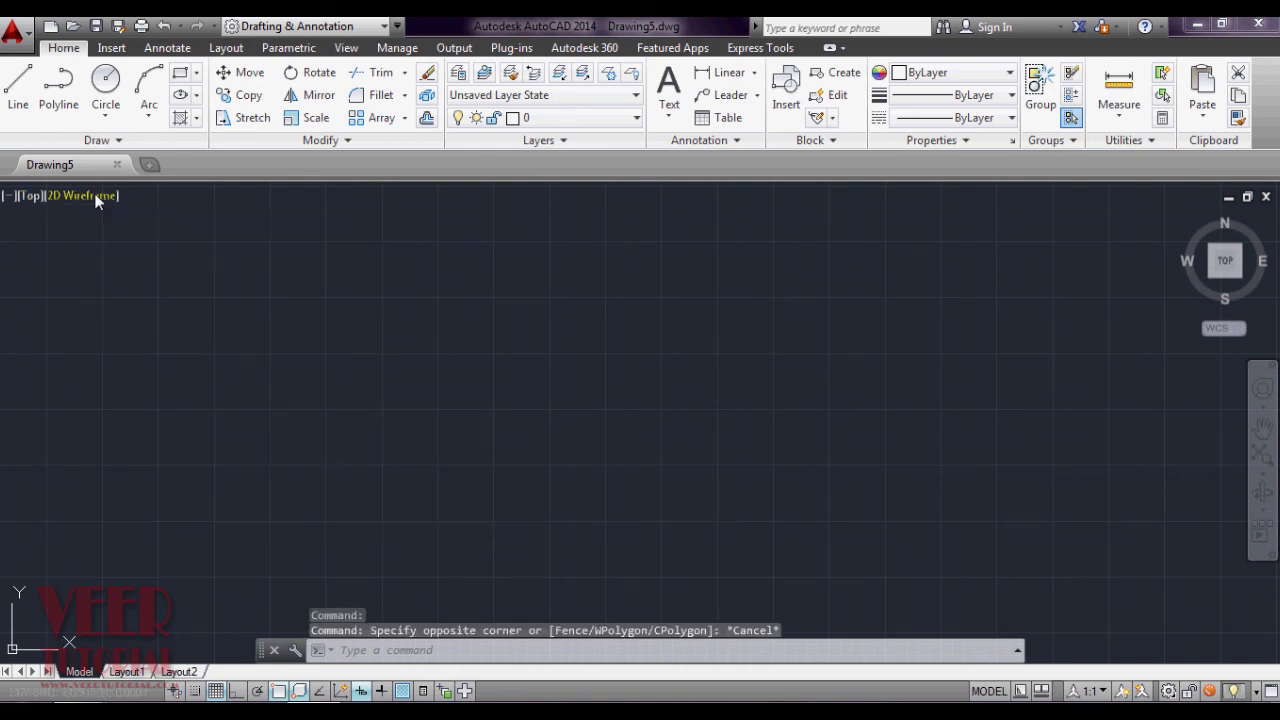
left_click(96, 197)
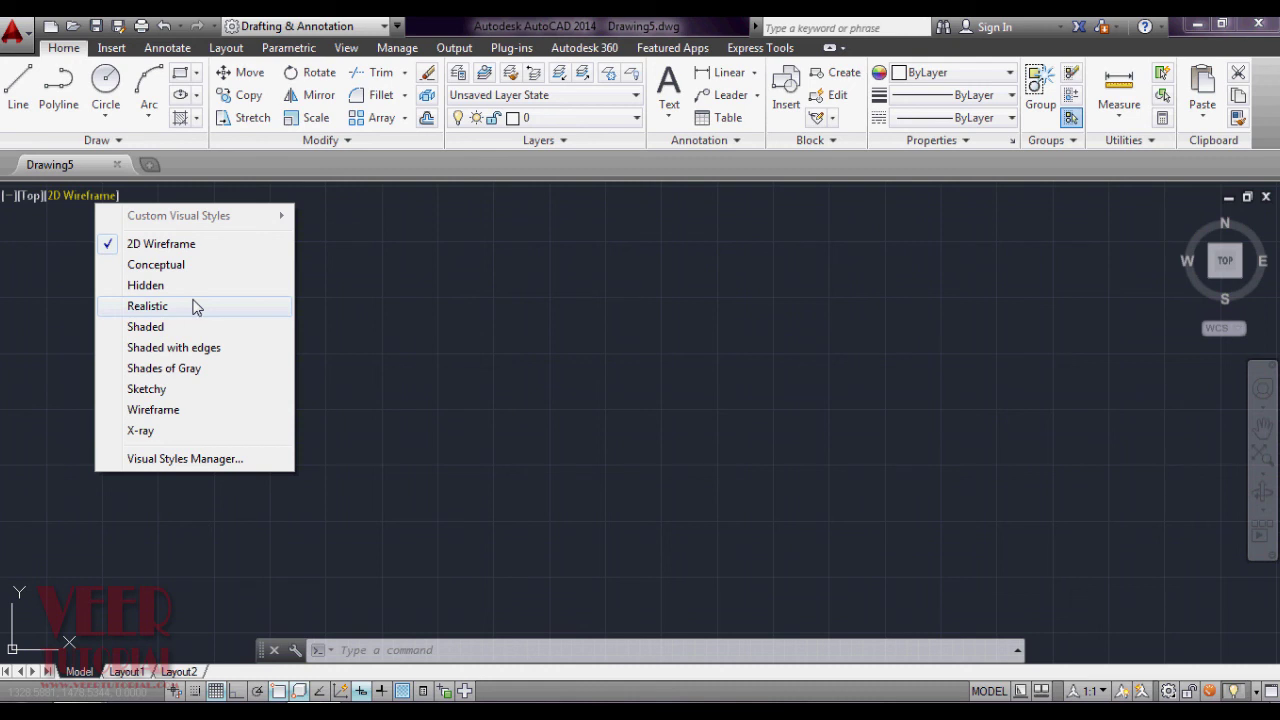
left_click(405, 173)
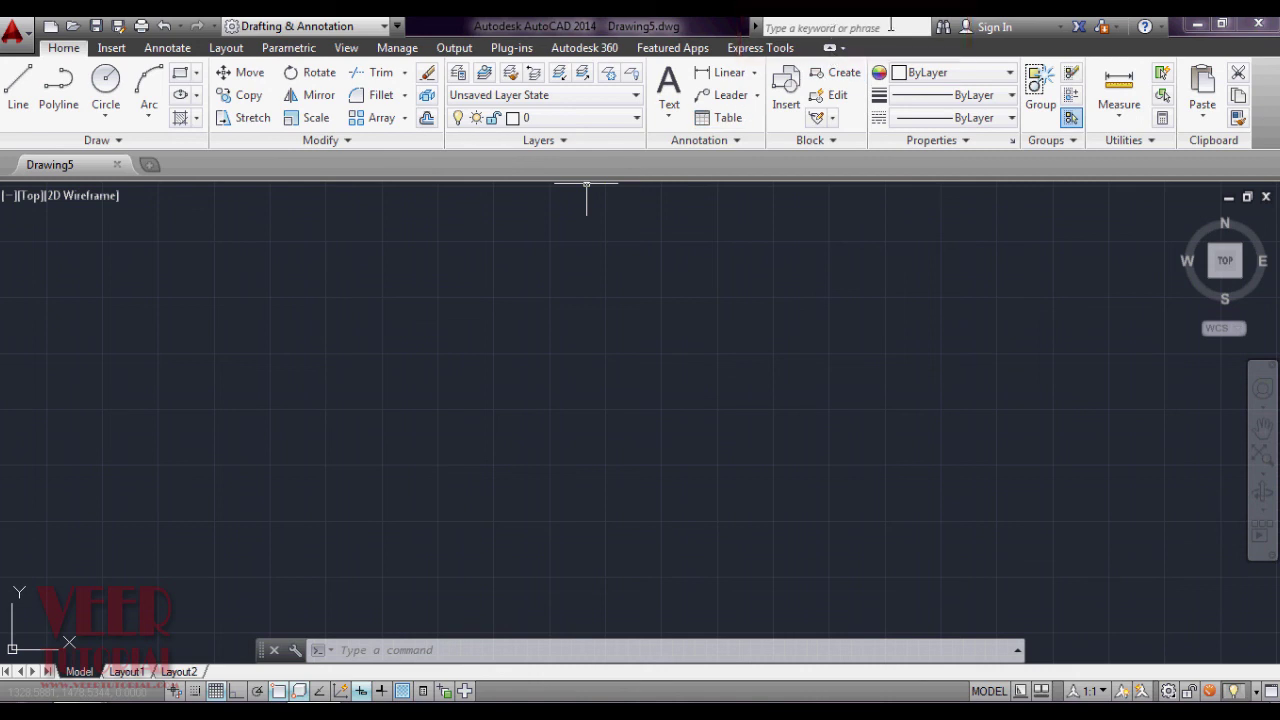
Step: Put the cursor in the title bar's 'Type a keyword or phrase' help search box
left_click(890, 25)
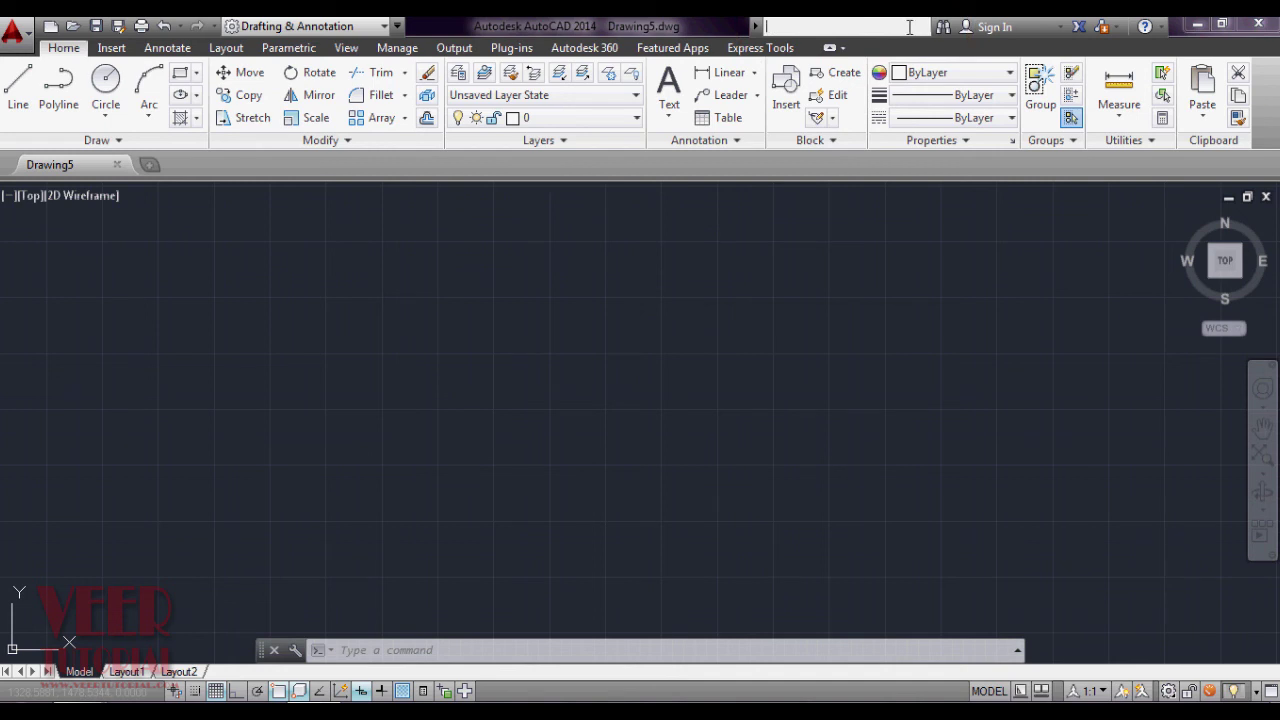